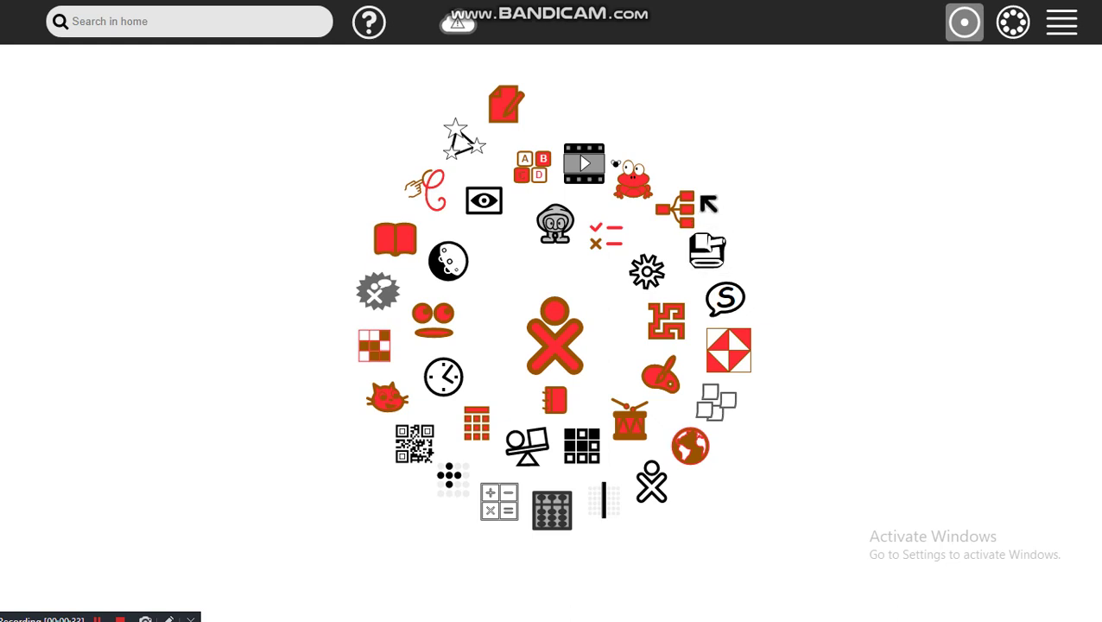
# Bring up the Write activity's palette in the home ring.
pyautogui.moveTo(520, 112)
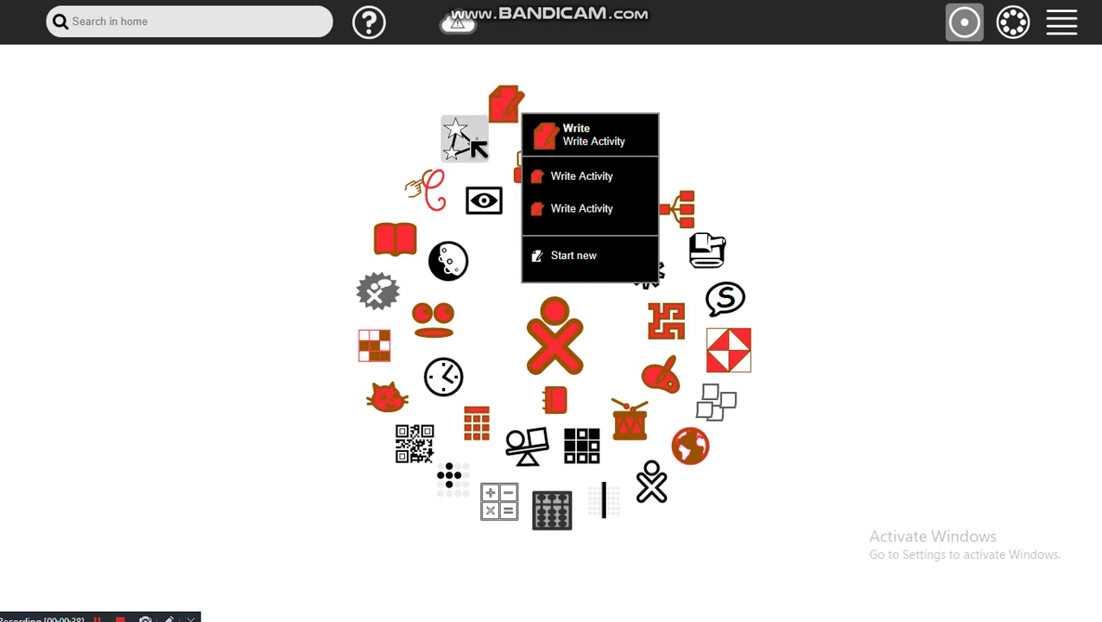
# Pass over Constellation and Calligra to show the TamTam Micro drum icon's palette.
pyautogui.moveTo(473, 145)
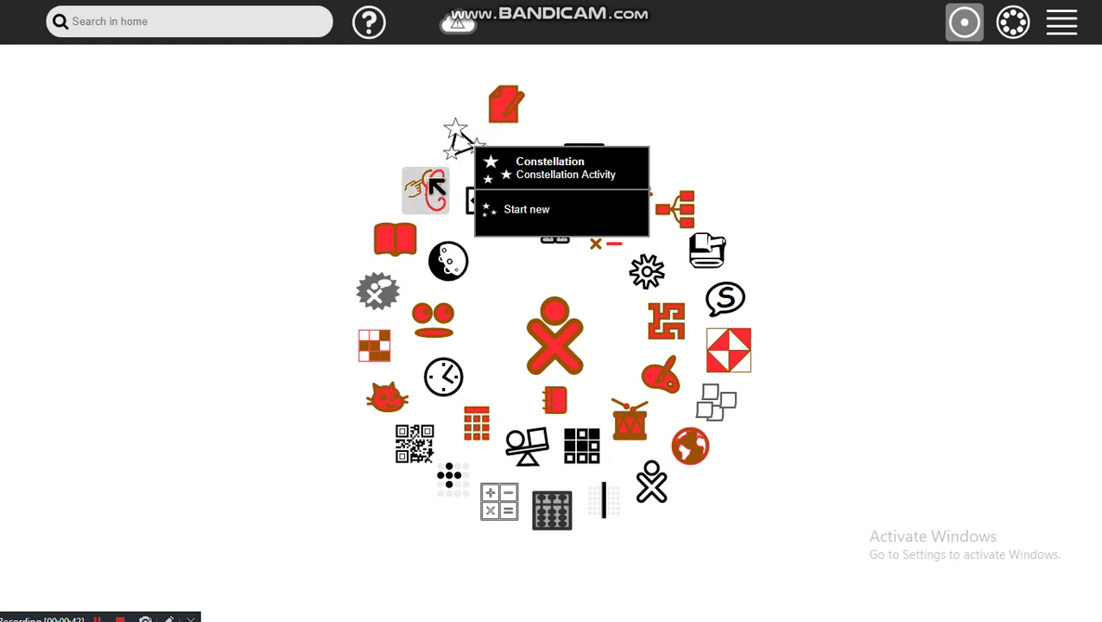
pyautogui.moveTo(431, 188)
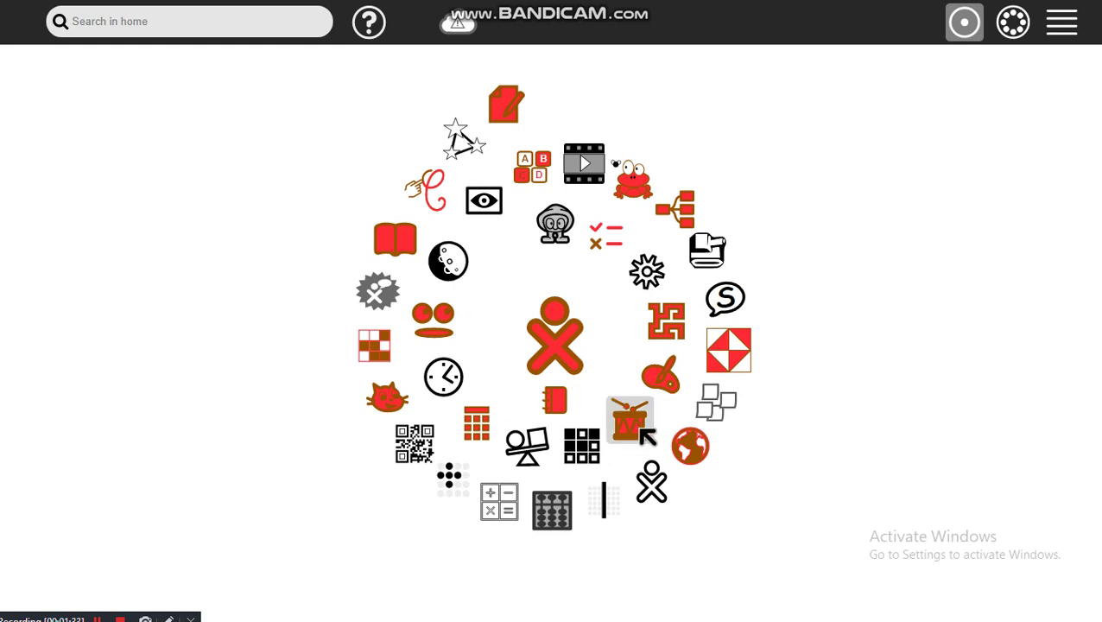
pyautogui.moveTo(636, 422)
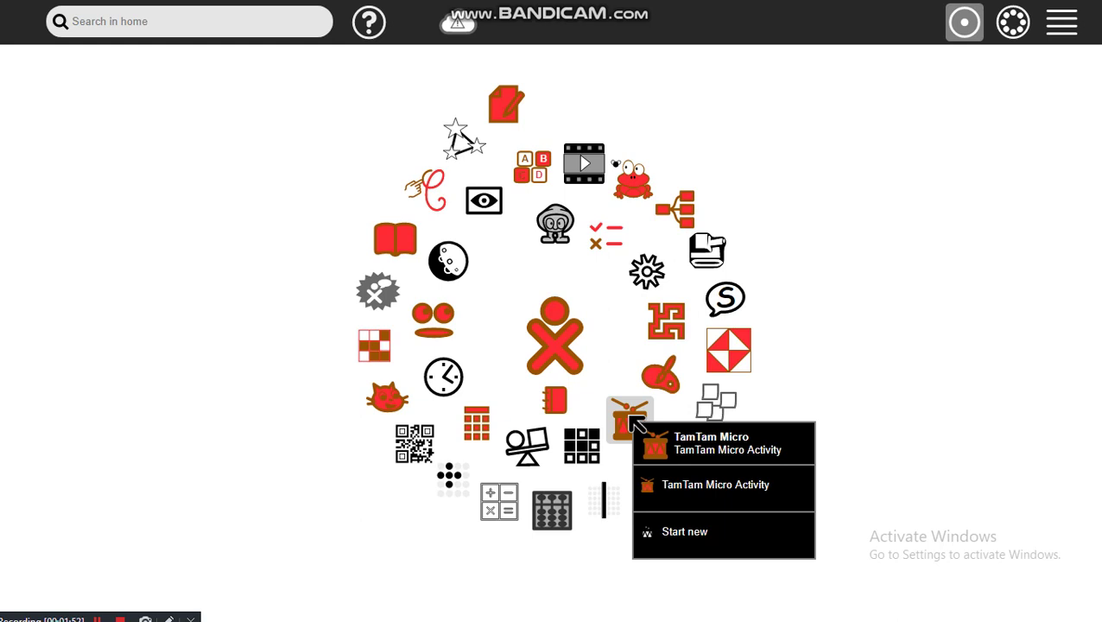
# Start a new TamTam Micro session and scroll its instrument grid down and back up.
pyautogui.click(680, 534)
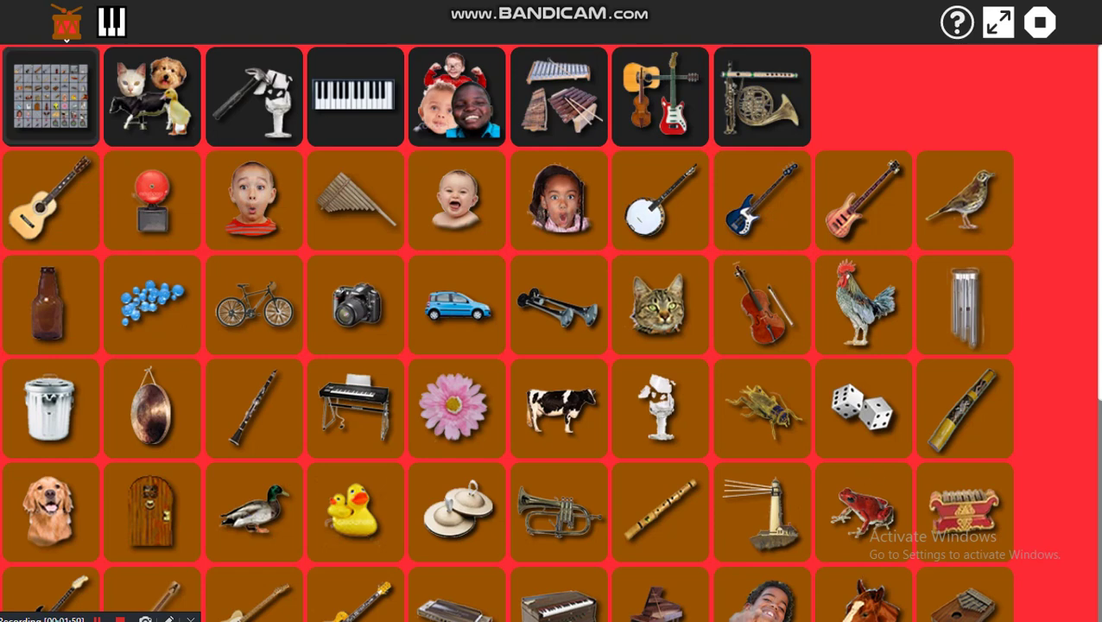
pyautogui.moveTo(1100, 244)
pyautogui.mouseDown()
pyautogui.moveTo(1095, 486)
pyautogui.moveTo(1095, 235)
pyautogui.mouseUp()
pyautogui.scroll(-1, 551, 332)
pyautogui.scroll(1, 550, 332)
pyautogui.click(100, 26)
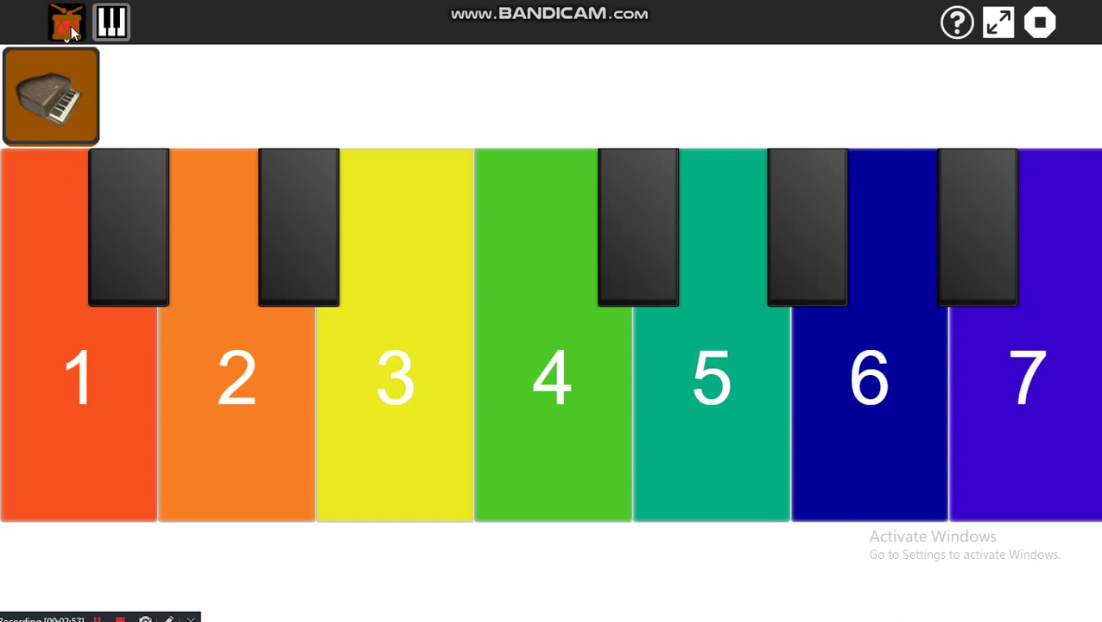
pyautogui.moveTo(72, 32)
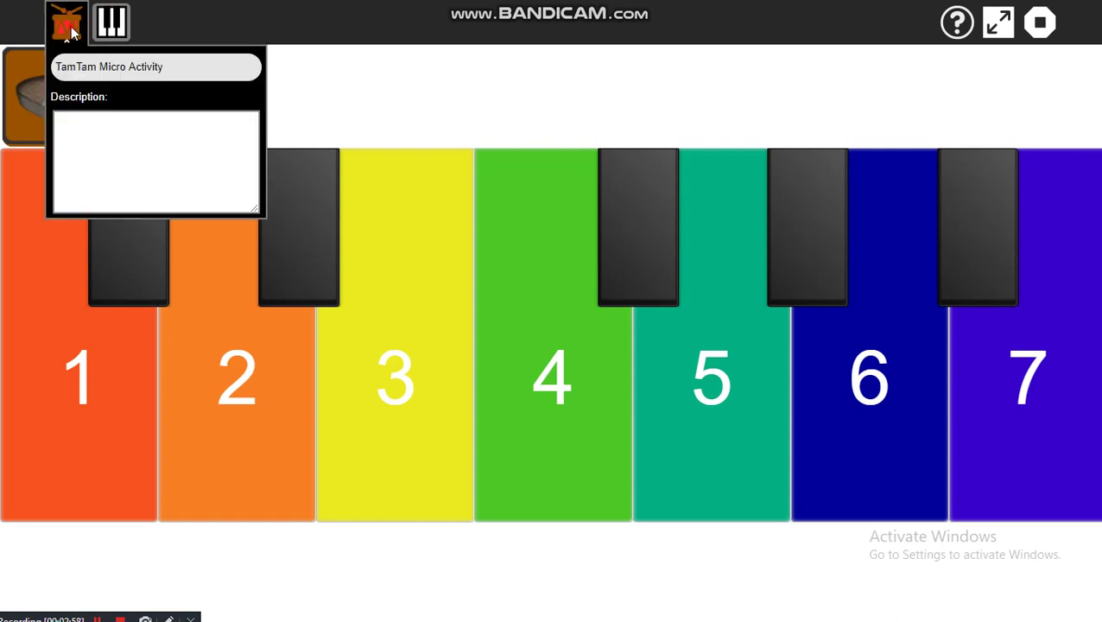
pyautogui.click(346, 26)
pyautogui.click(1037, 23)
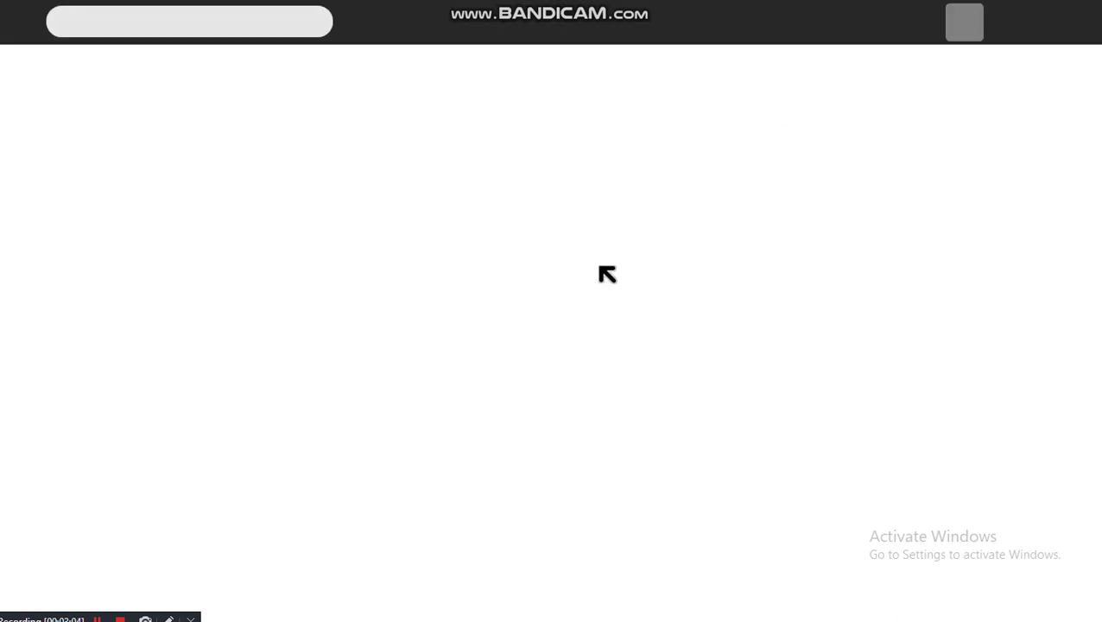
pyautogui.click(635, 427)
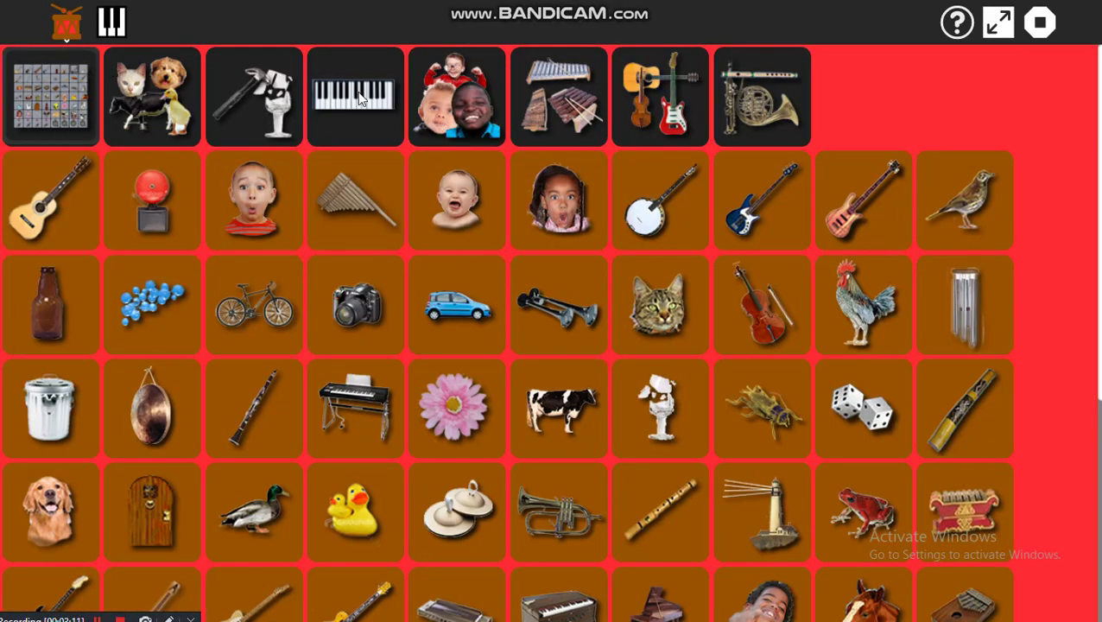
# Try each category filter (animals, noises, piano, people, percussion, strings, wind), then show all sounds.
pyautogui.click(160, 113)
pyautogui.click(239, 113)
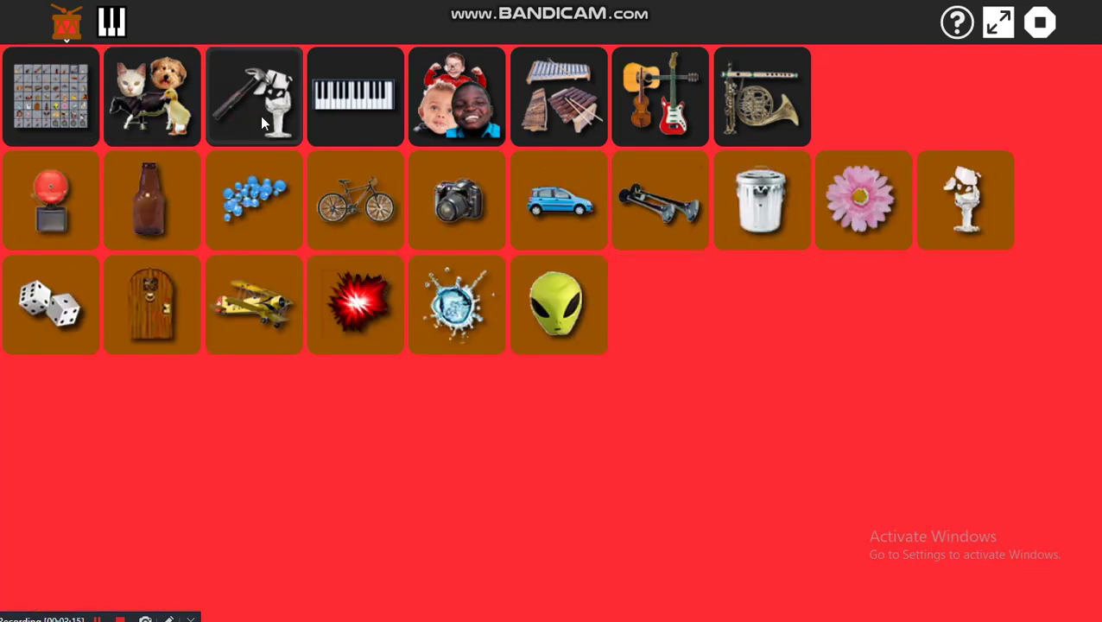
pyautogui.click(371, 105)
pyautogui.click(467, 111)
pyautogui.click(552, 110)
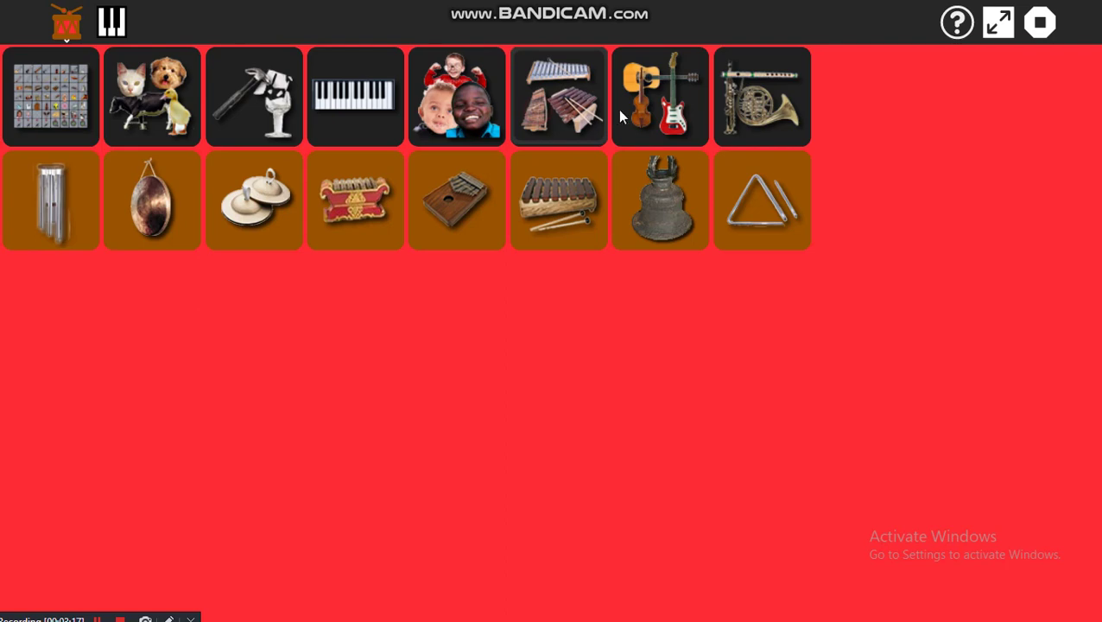
pyautogui.click(646, 116)
pyautogui.click(746, 115)
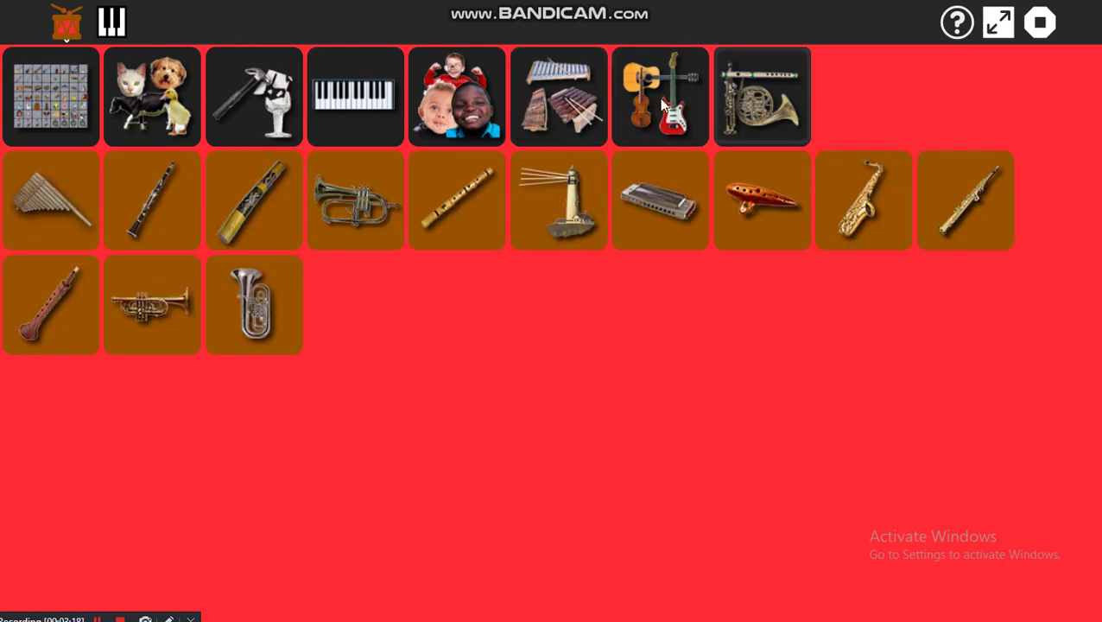
pyautogui.click(35, 124)
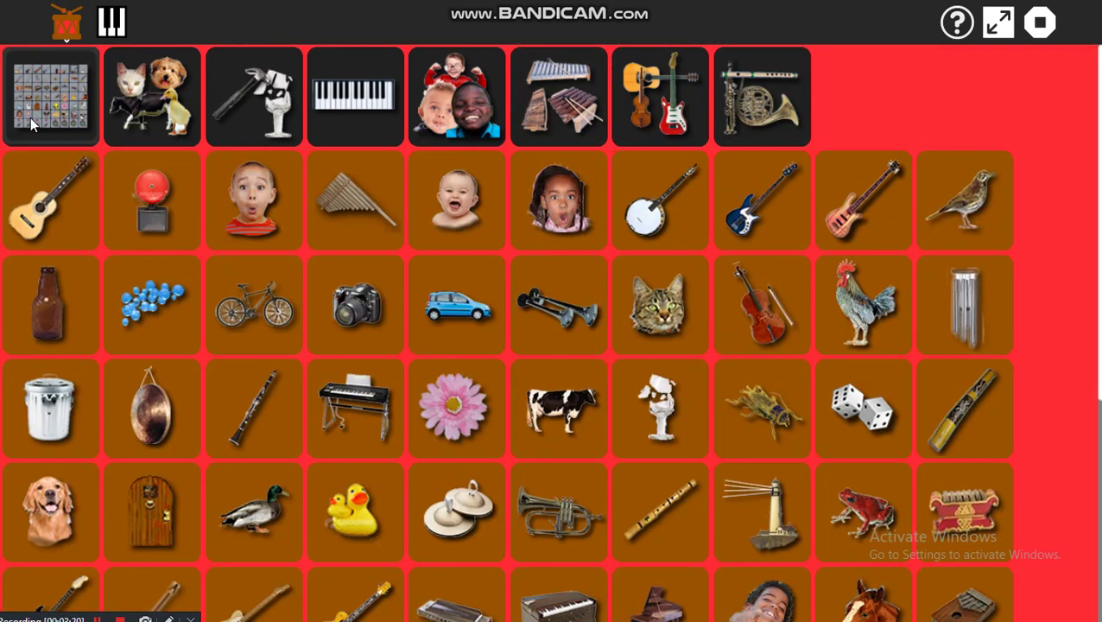
# Play the first row: acoustic guitar, bell, surprised boy, pan flute, laughing baby, girl, banjo, bass, pink guitar, bird.
pyautogui.click(57, 206)
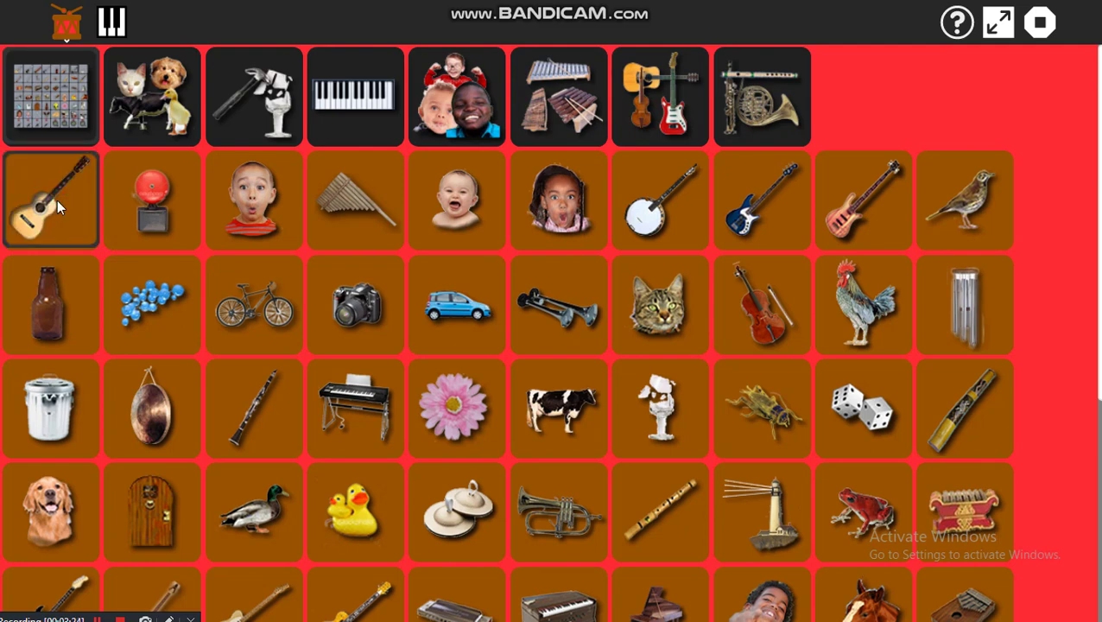
pyautogui.click(180, 206)
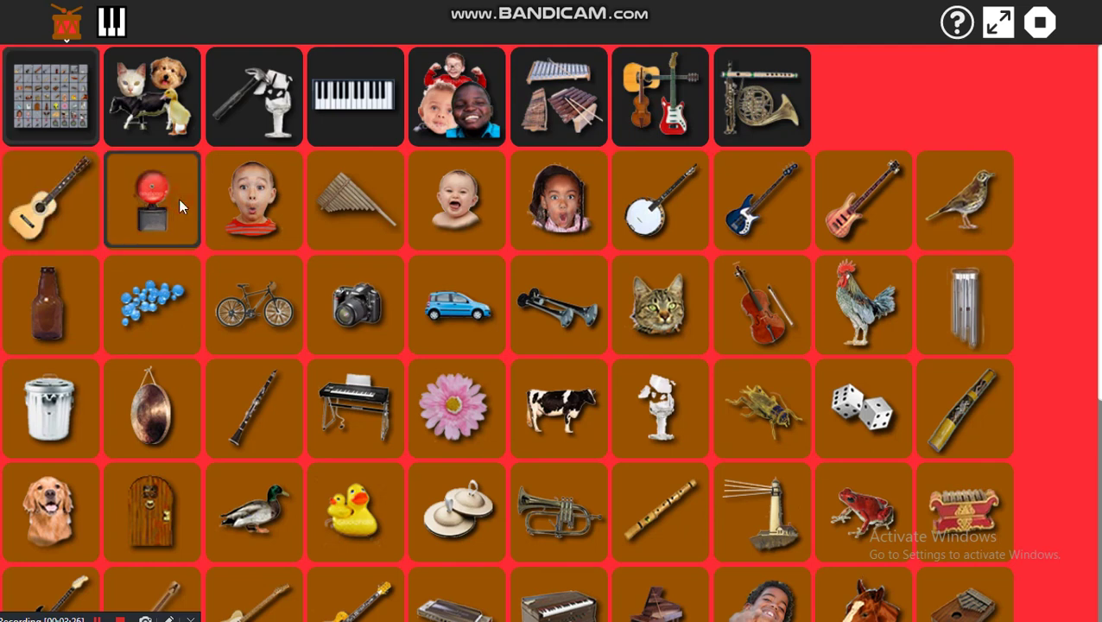
pyautogui.click(242, 209)
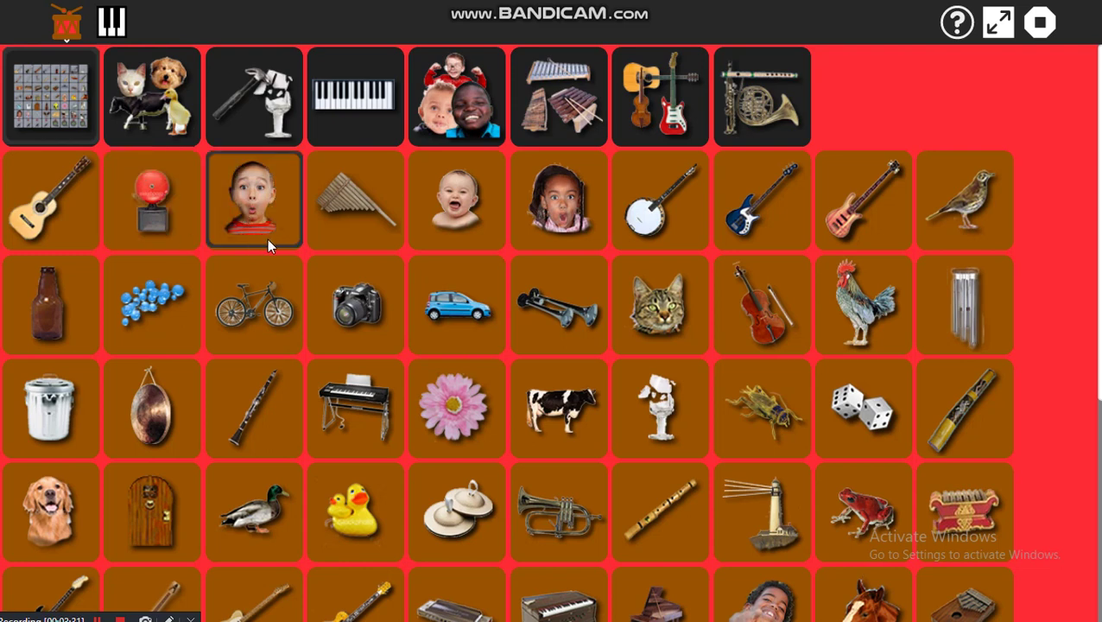
pyautogui.click(358, 207)
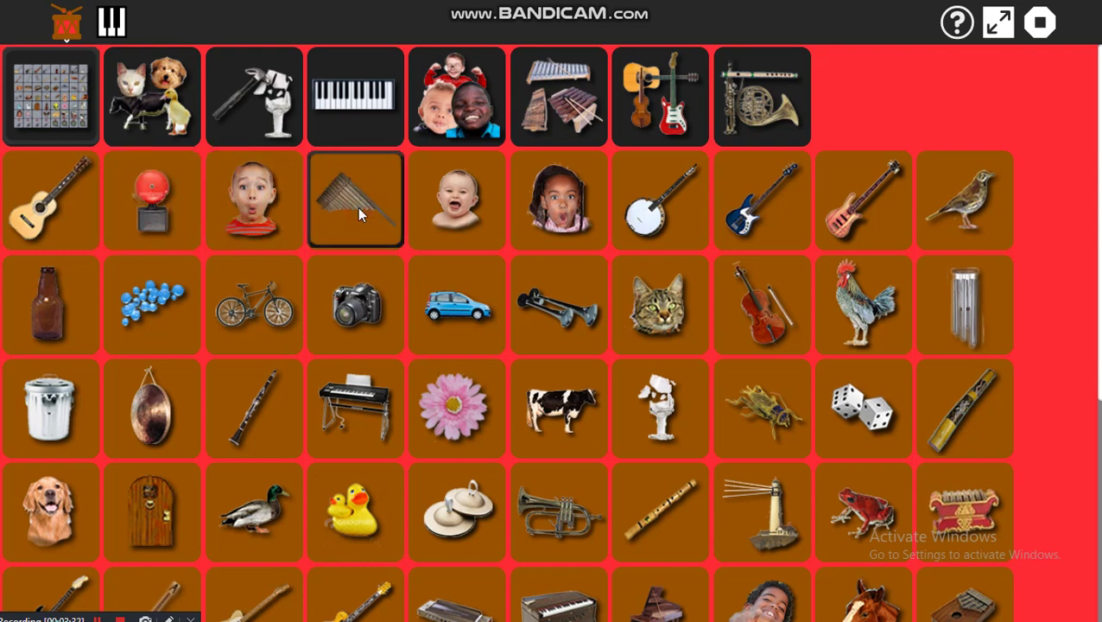
pyautogui.click(466, 209)
pyautogui.click(544, 214)
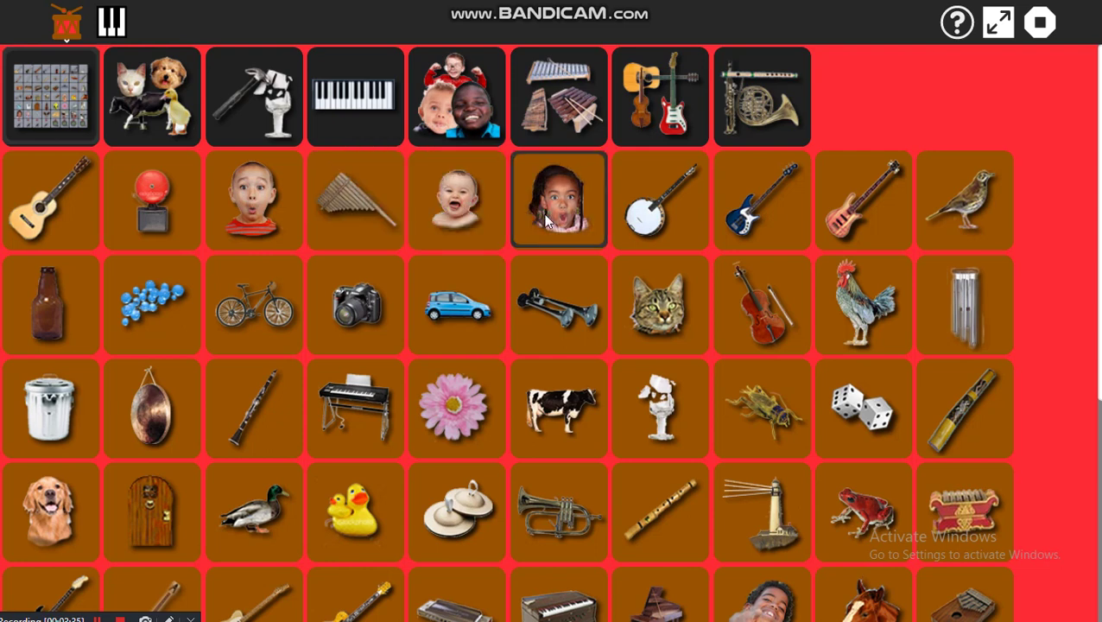
pyautogui.click(658, 221)
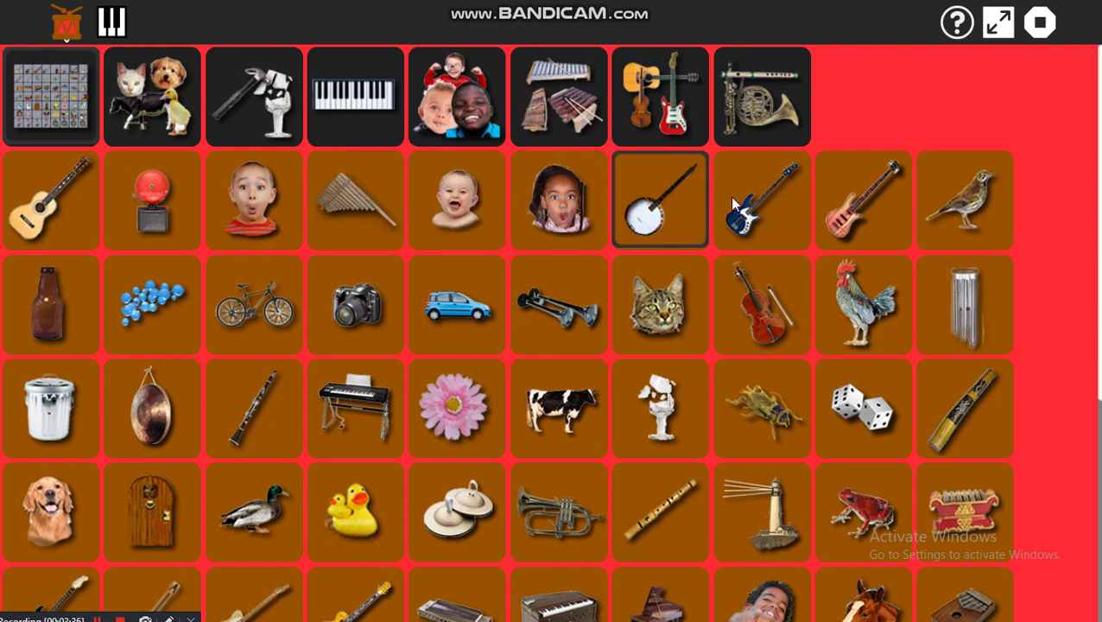
pyautogui.click(784, 207)
pyautogui.click(854, 219)
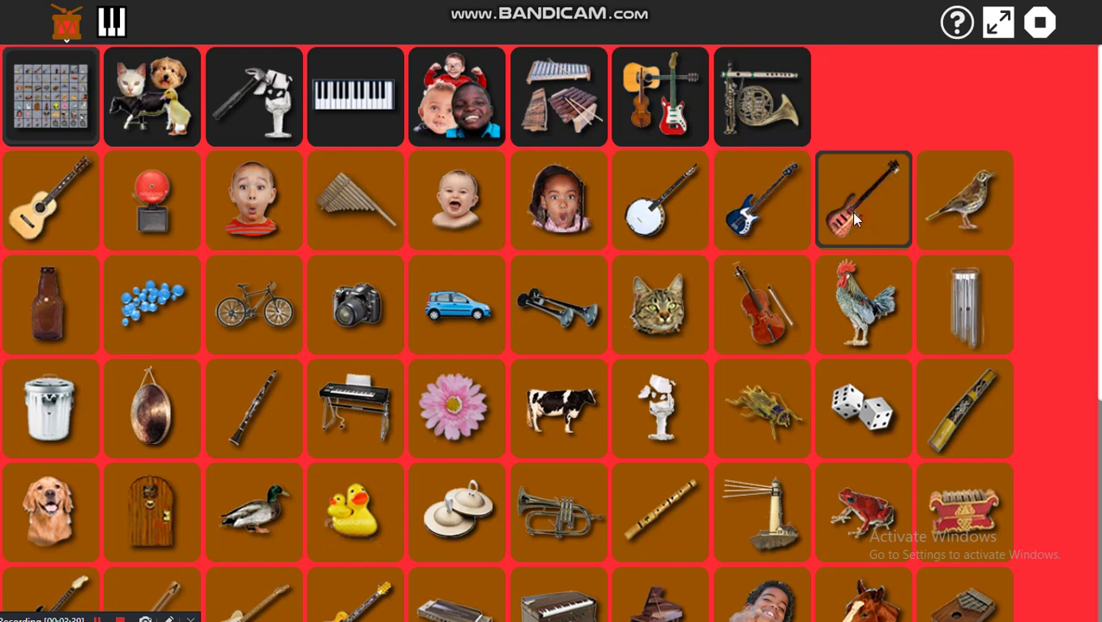
pyautogui.click(967, 202)
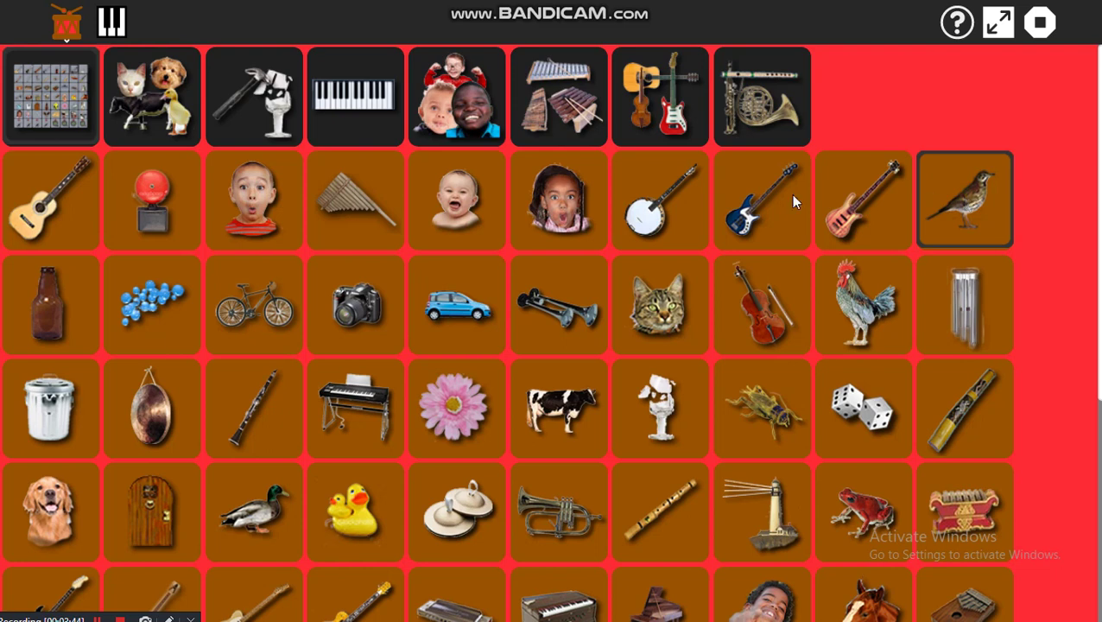
# Play the bottle, blue balls, bicycle, camera, car and horn sounds.
pyautogui.click(50, 326)
pyautogui.click(128, 315)
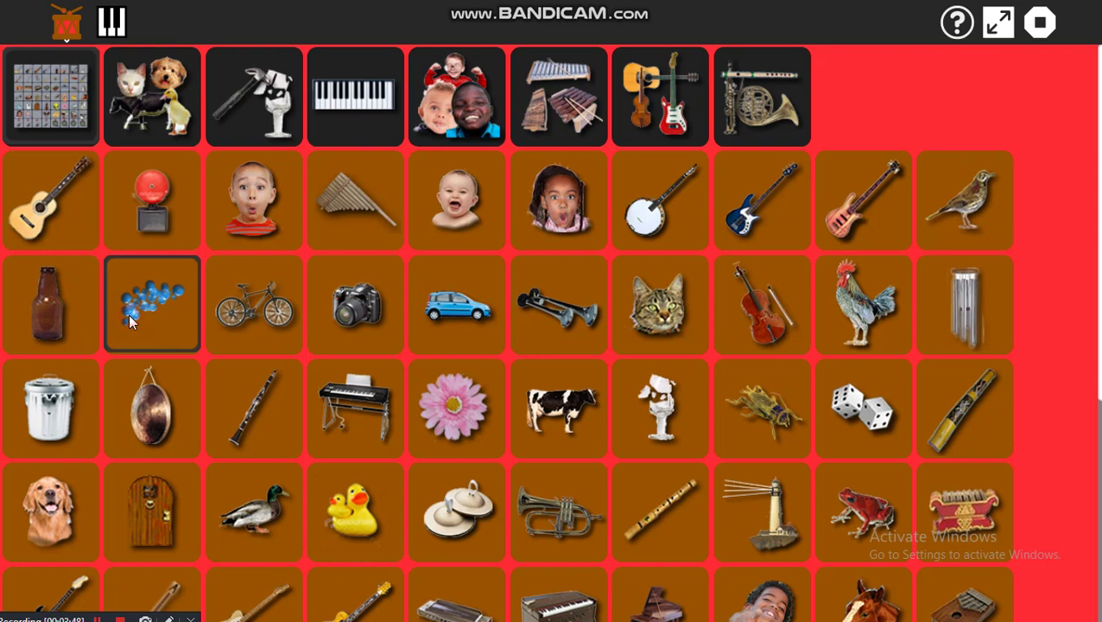
pyautogui.click(239, 316)
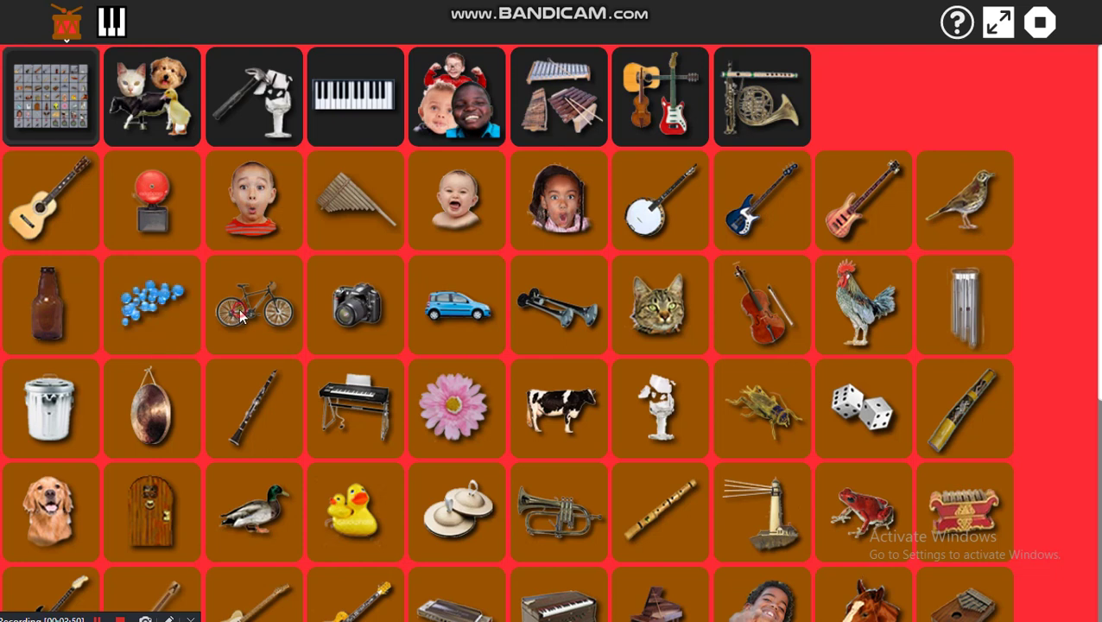
pyautogui.click(350, 317)
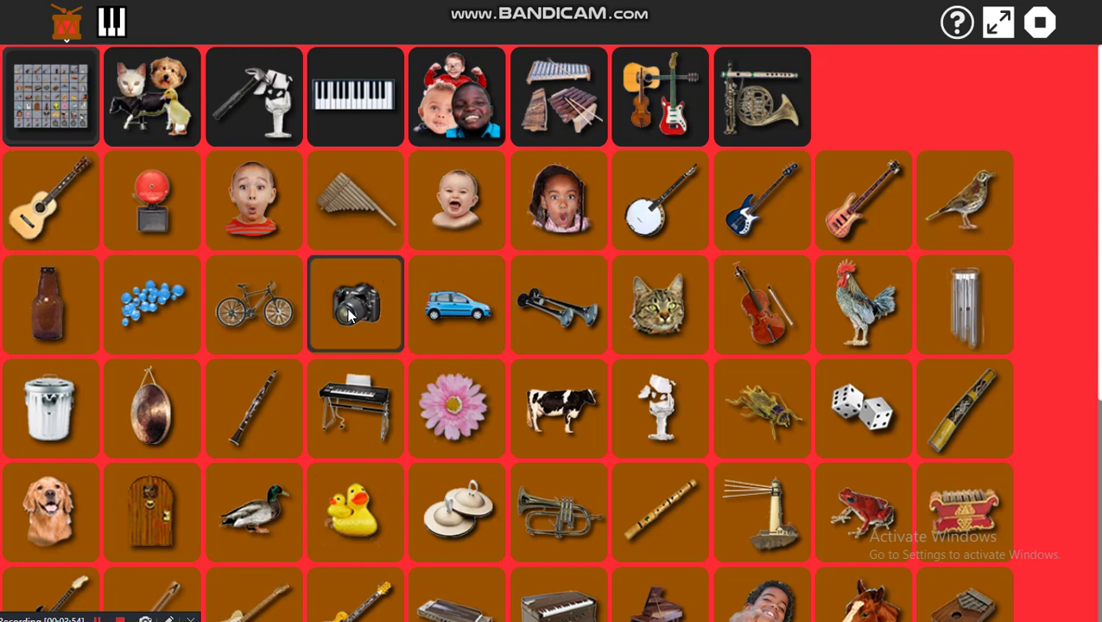
pyautogui.click(462, 315)
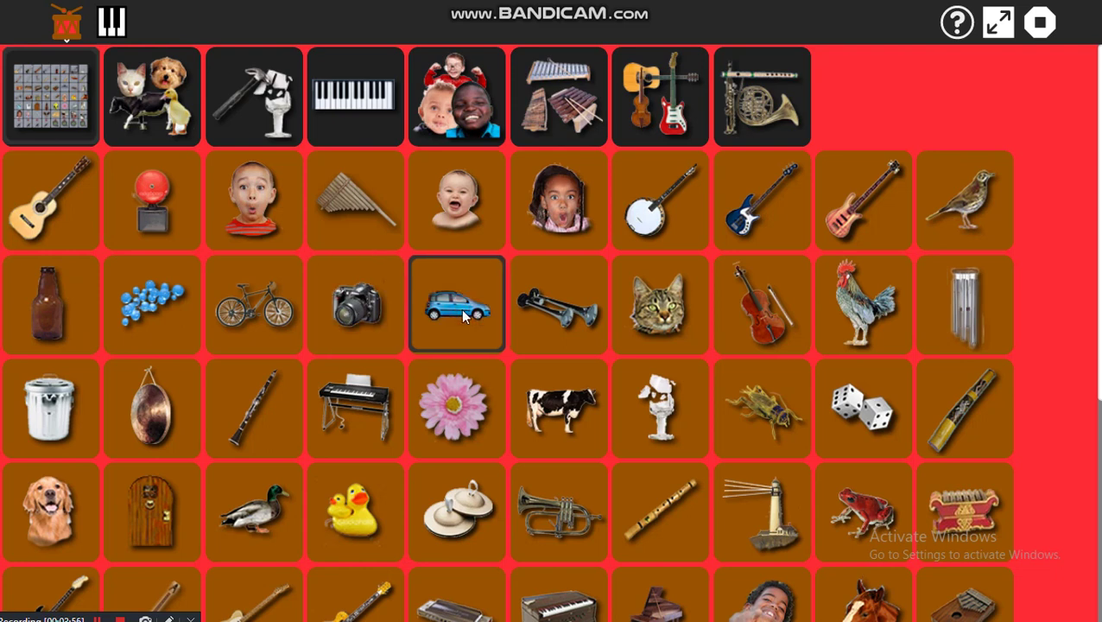
pyautogui.click(562, 321)
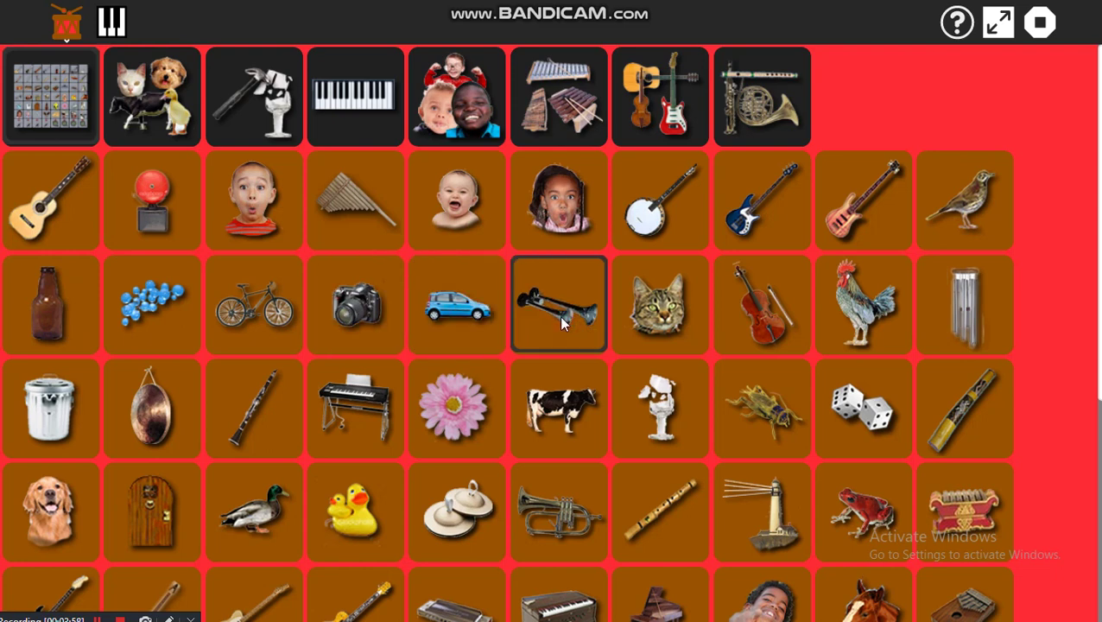
# Play the cat, violin, rooster, wind chime and trash can sounds.
pyautogui.click(623, 320)
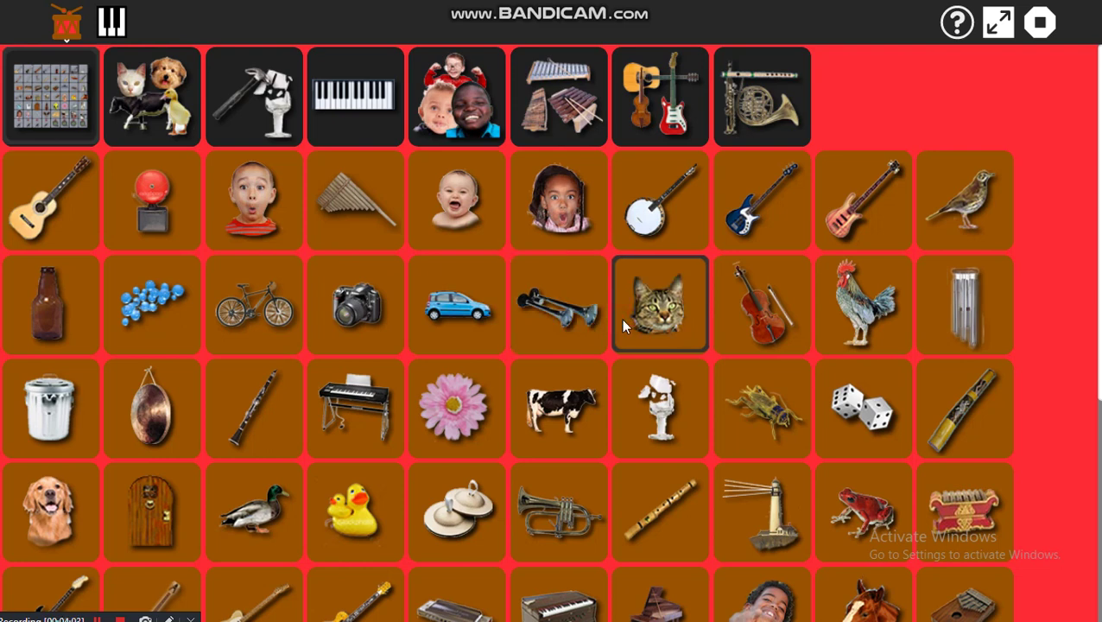
pyautogui.click(792, 306)
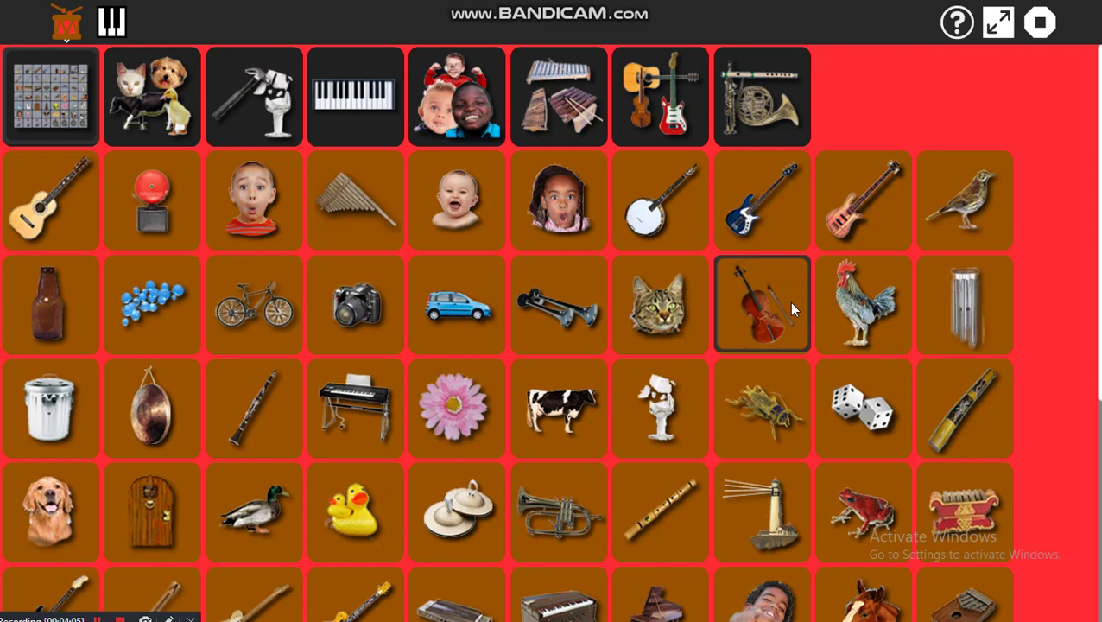
pyautogui.click(850, 306)
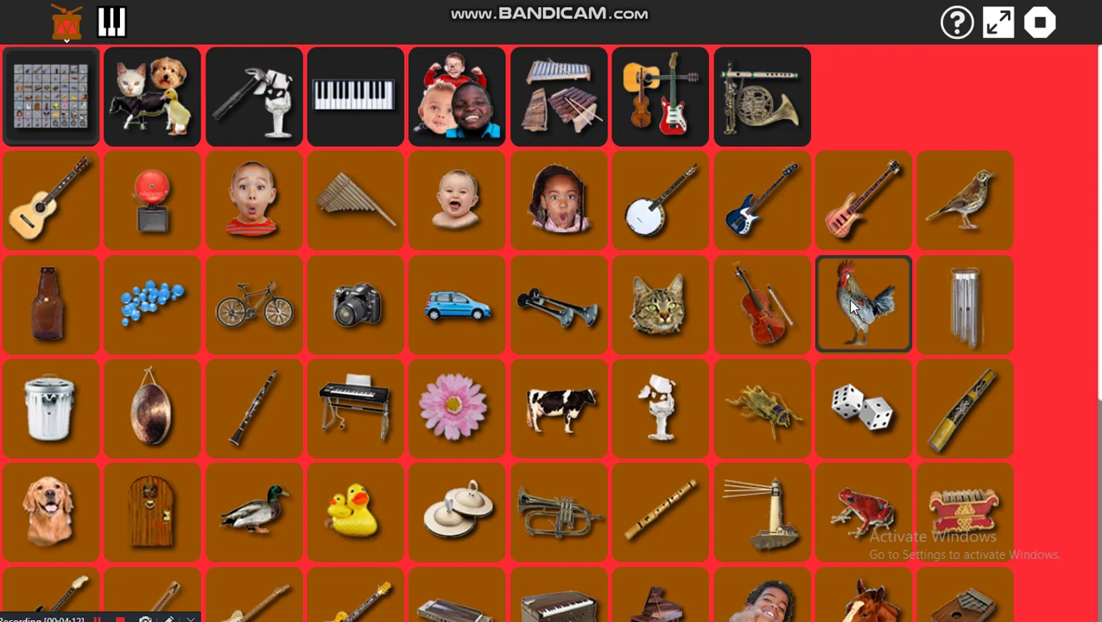
pyautogui.click(973, 302)
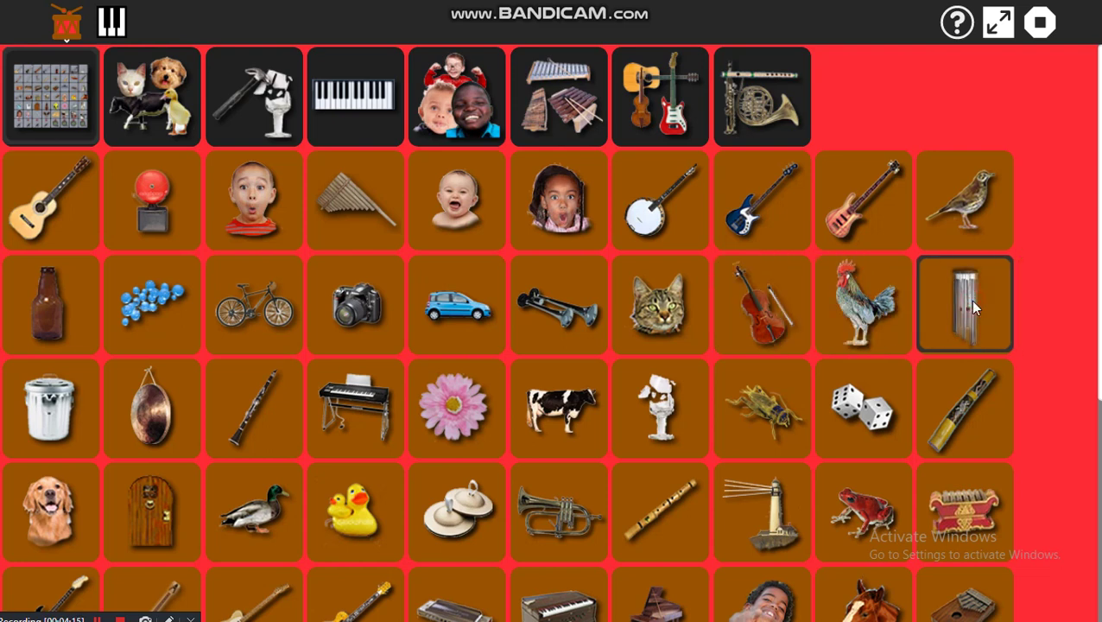
pyautogui.click(65, 413)
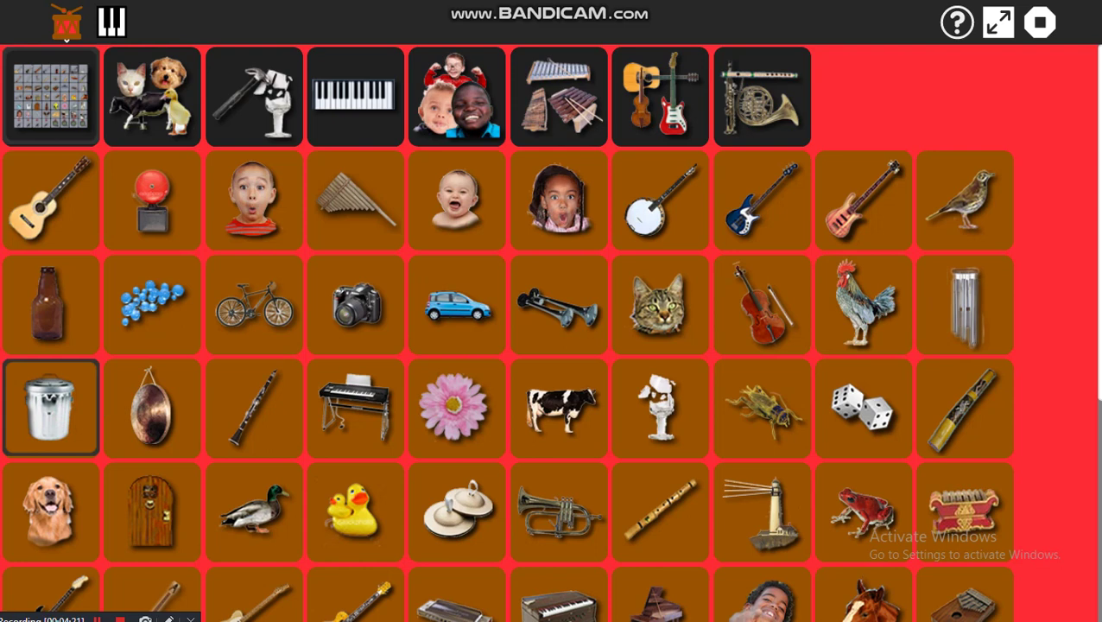
pyautogui.scroll(-1, 167, 341)
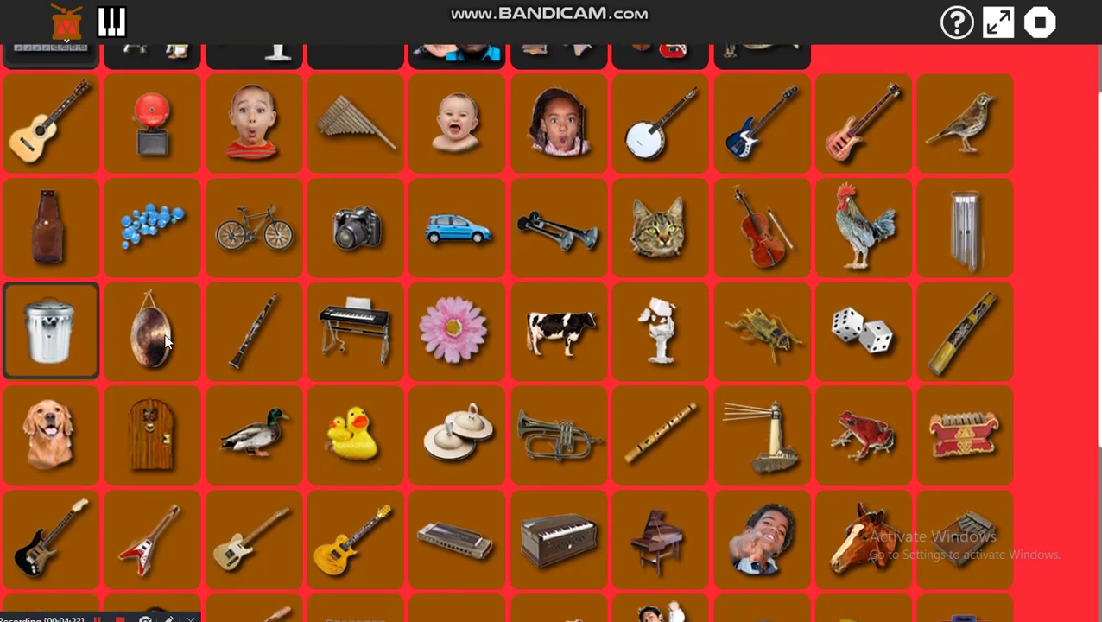
# Play the gong, clarinet, keyboard, flower, cow, white figurine, cricket, dice and rainstick tiles.
pyautogui.click(167, 341)
pyautogui.click(257, 337)
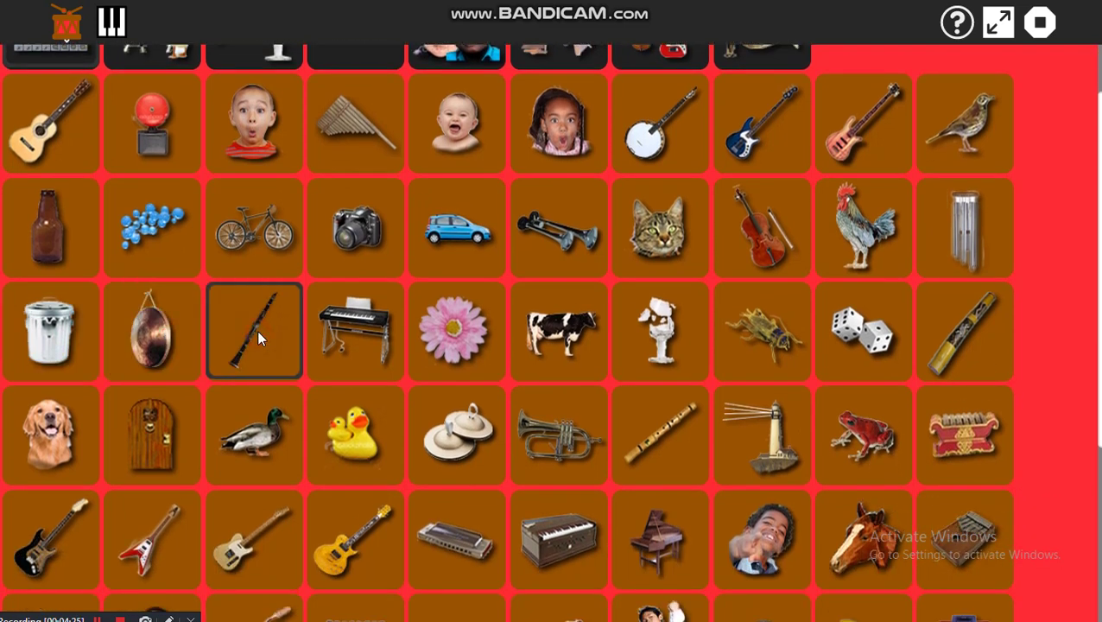
pyautogui.click(348, 337)
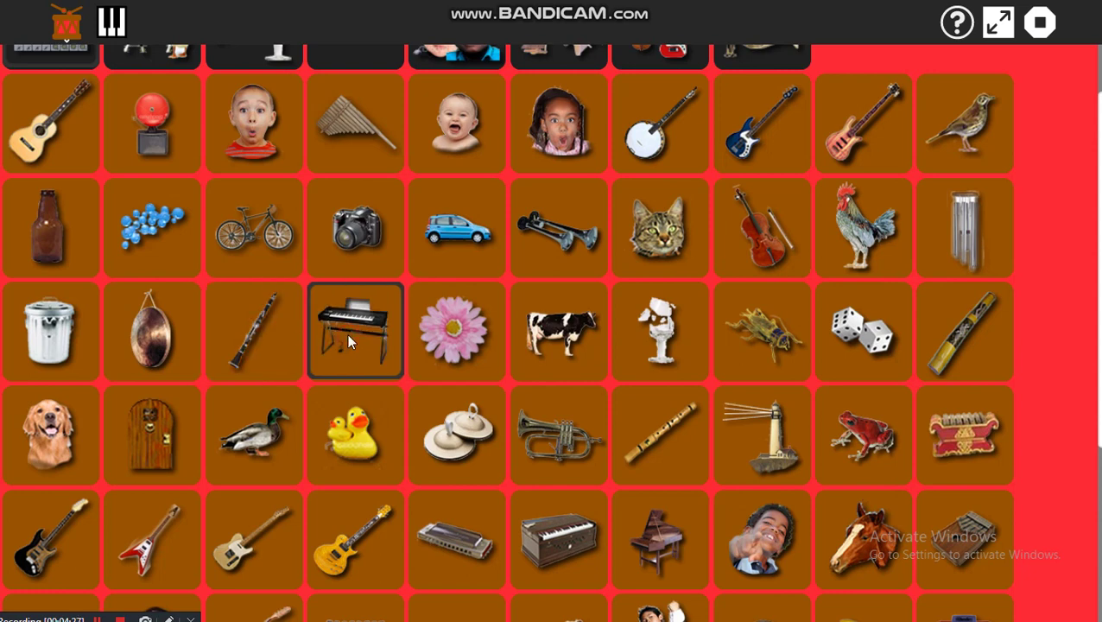
pyautogui.click(449, 337)
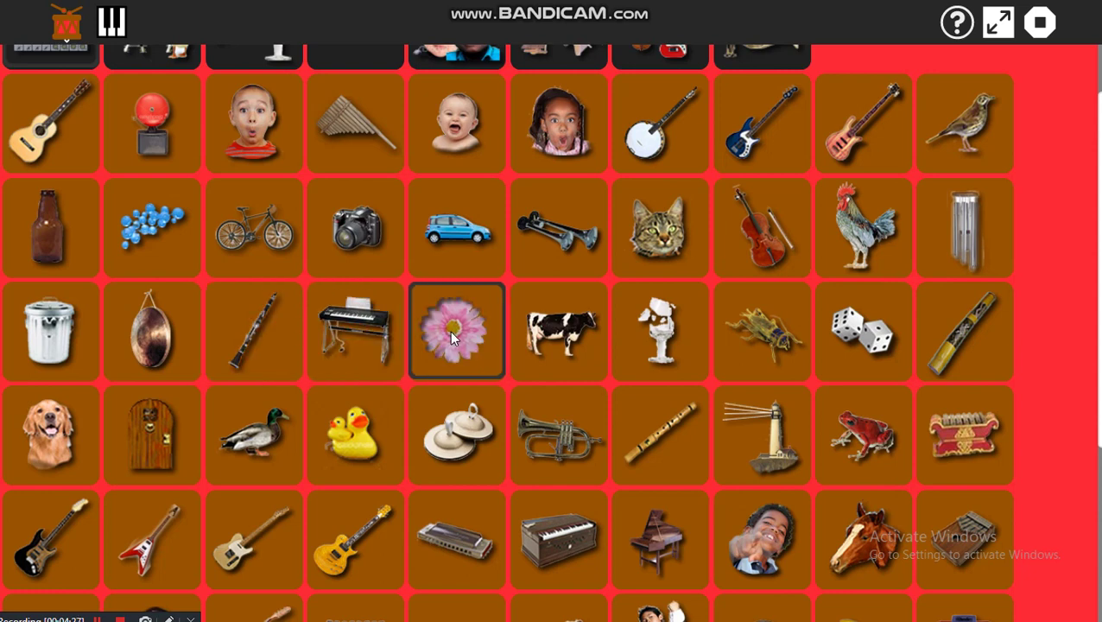
pyautogui.click(555, 341)
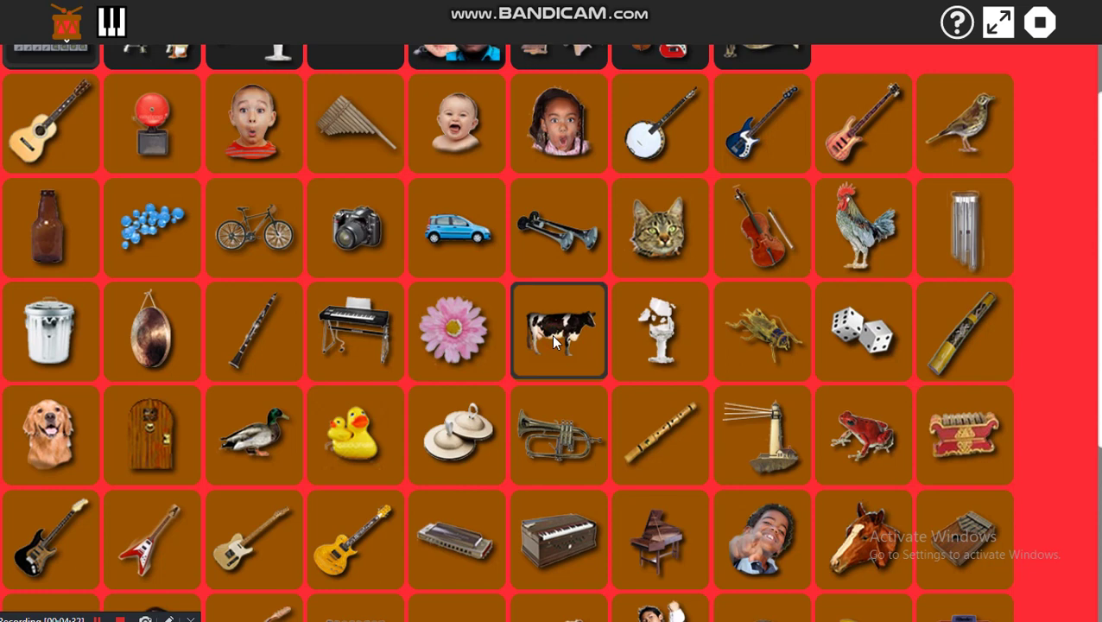
pyautogui.click(663, 329)
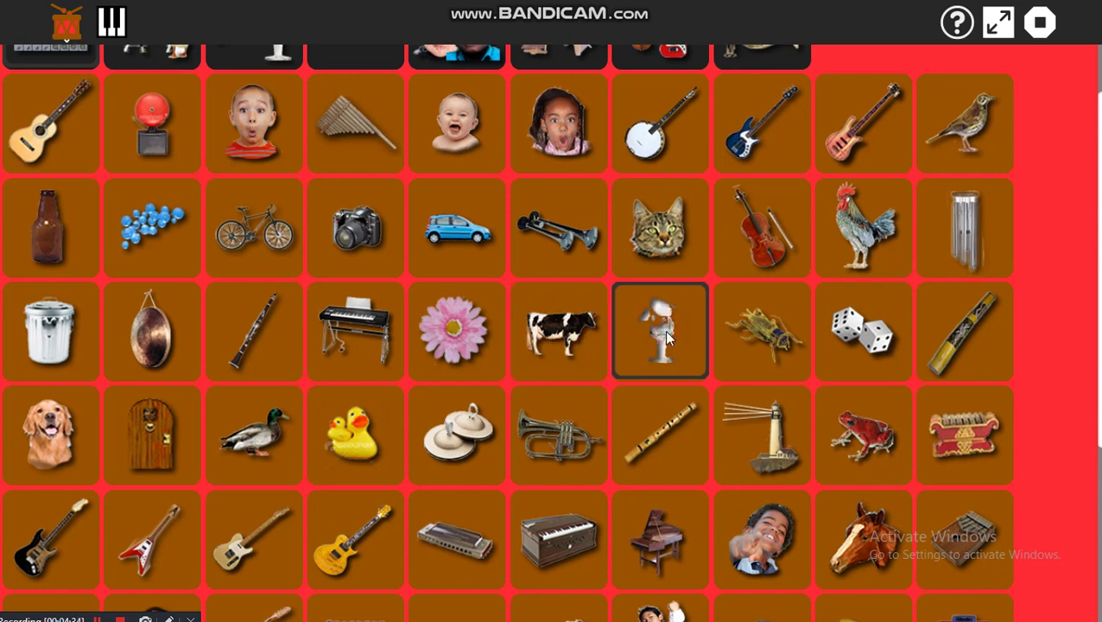
pyautogui.click(752, 340)
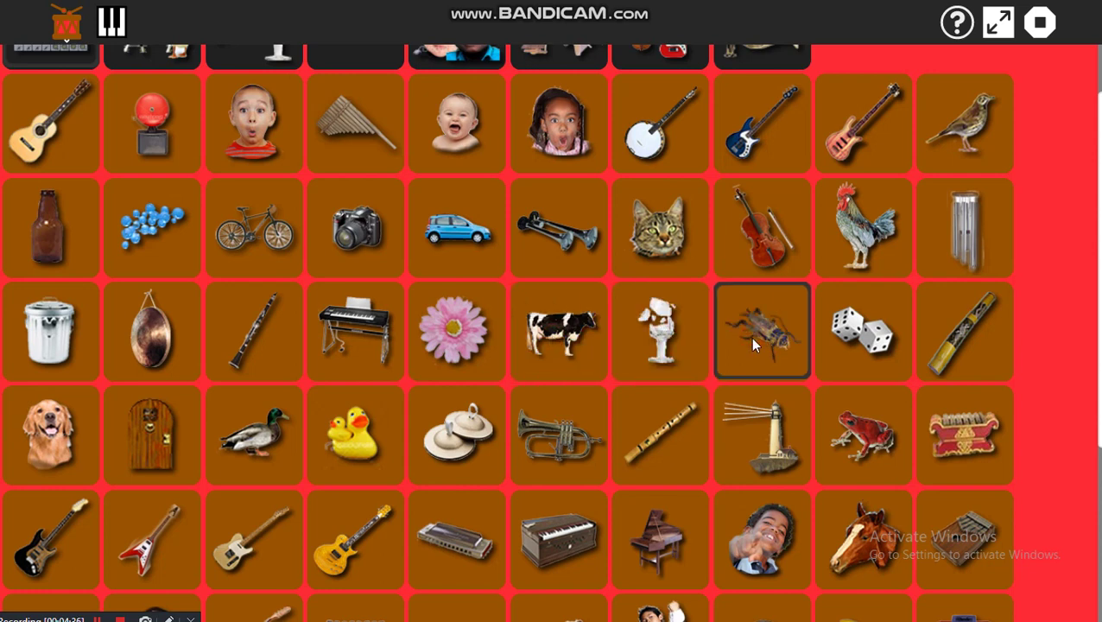
pyautogui.click(823, 342)
pyautogui.click(963, 342)
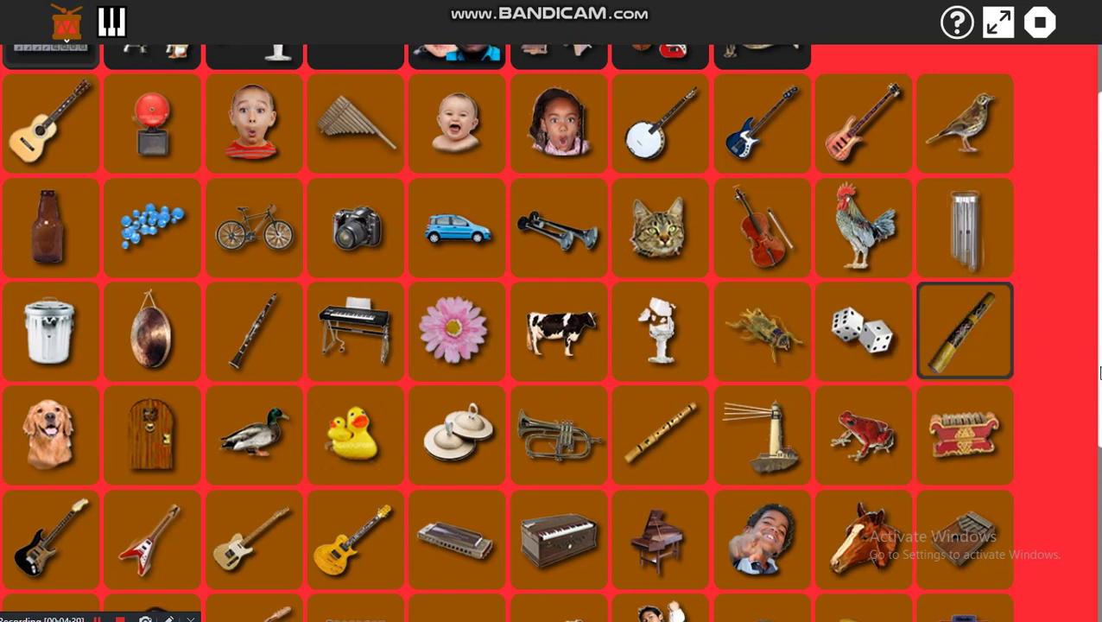
# Play the dog, wooden door, mallard duck, rubber duck, cymbals and flugelhorn tiles.
pyautogui.scroll(-1, 1093, 380)
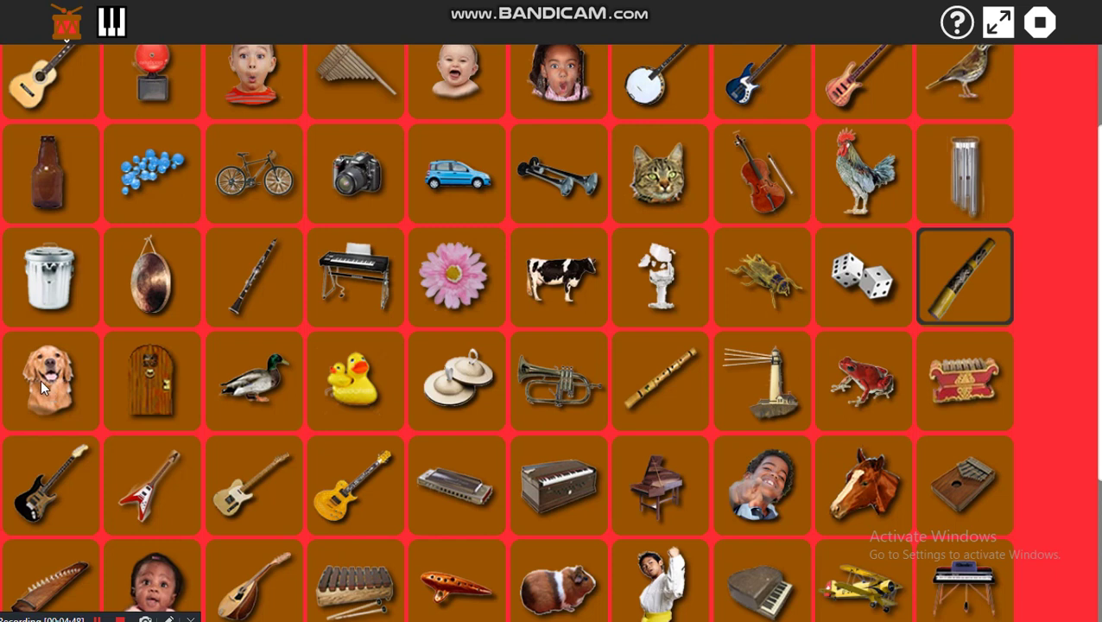
pyautogui.click(41, 380)
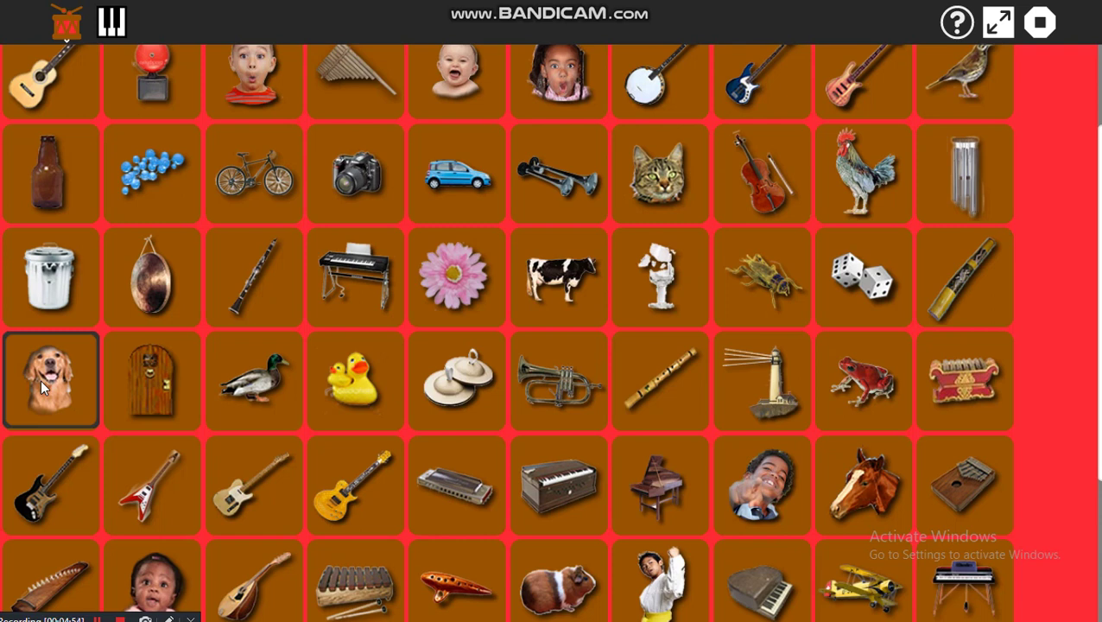
pyautogui.click(135, 392)
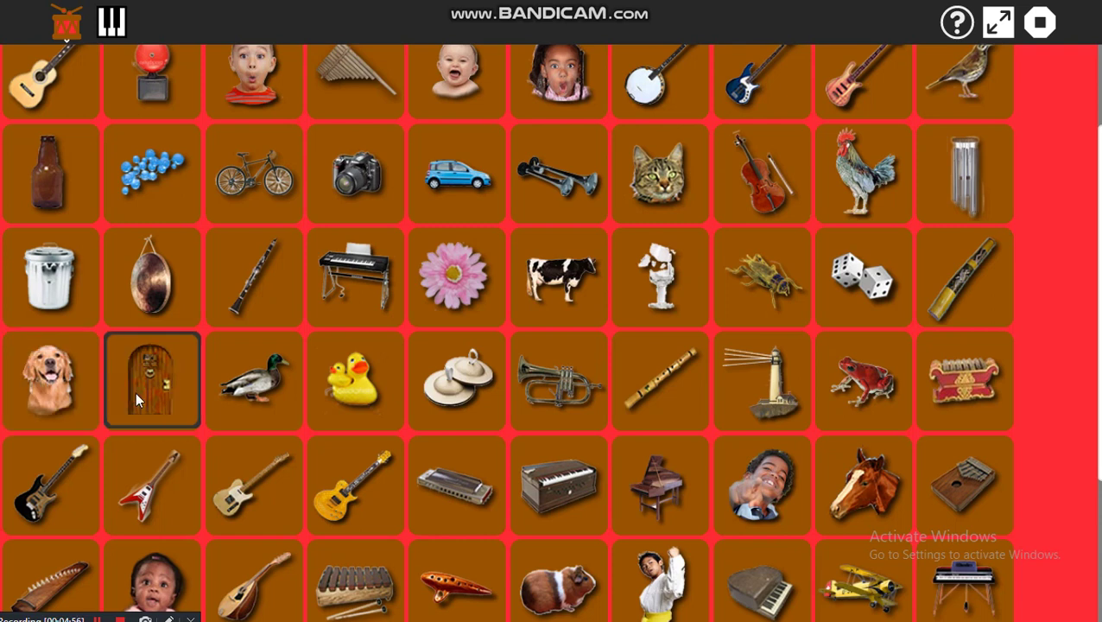
pyautogui.click(257, 398)
pyautogui.click(350, 398)
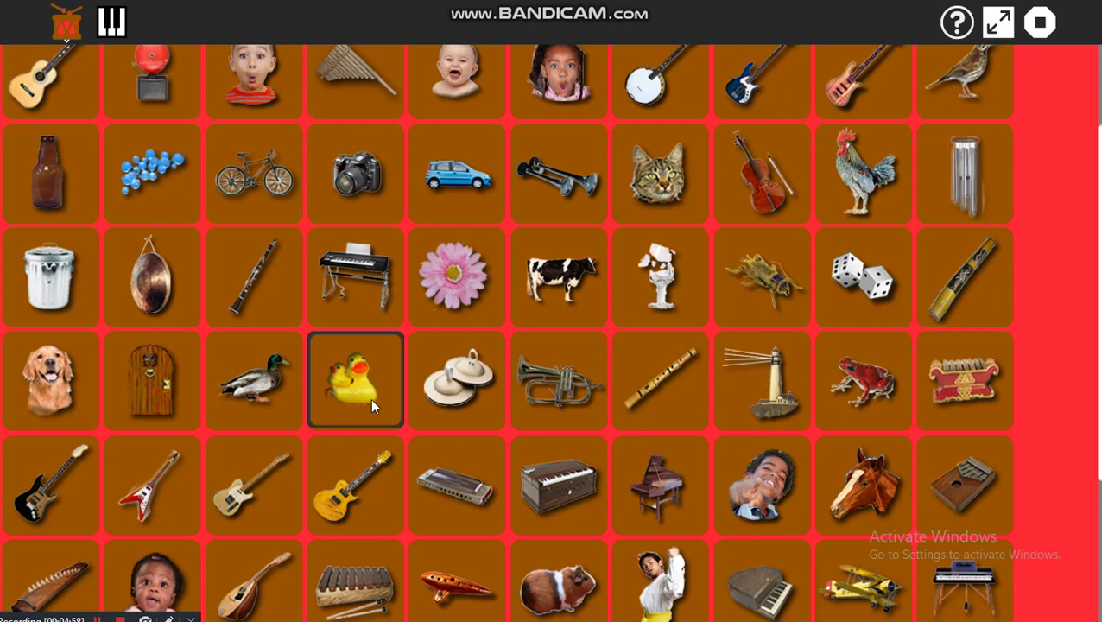
pyautogui.click(441, 403)
pyautogui.click(561, 400)
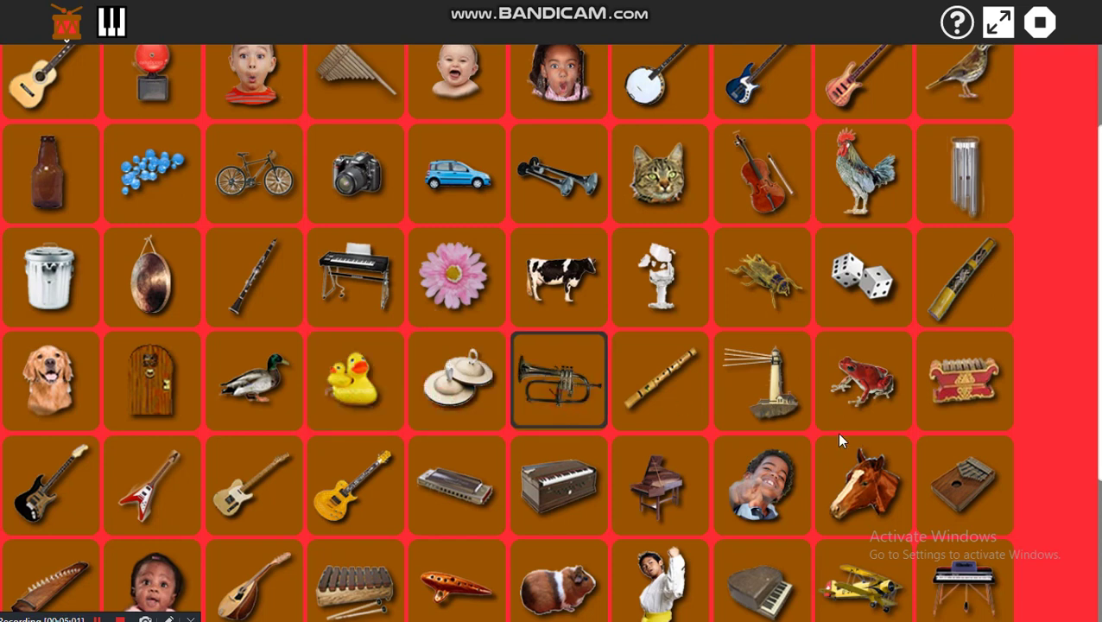
# Scroll lower and play the boy's face, horse and baby tiles.
pyautogui.scroll(-2, 553, 328)
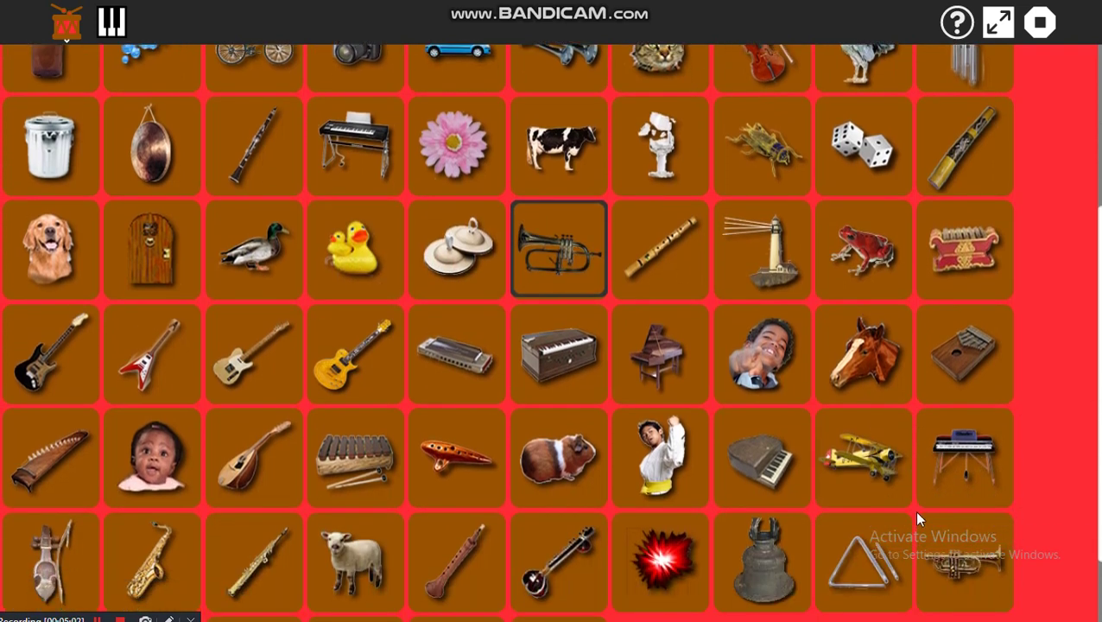
pyautogui.click(779, 378)
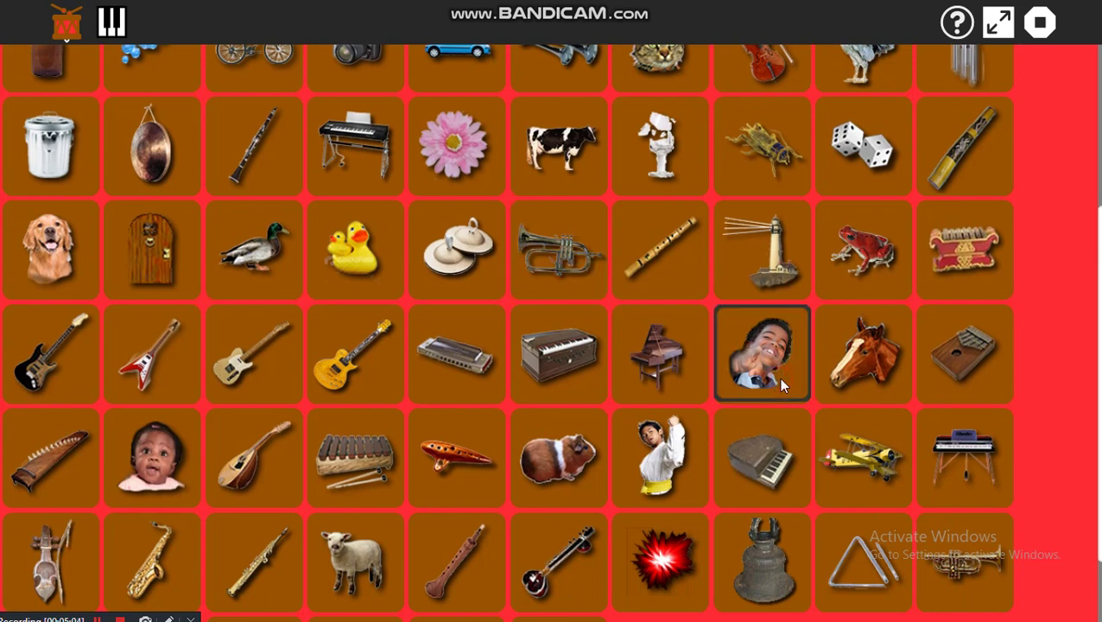
pyautogui.click(852, 369)
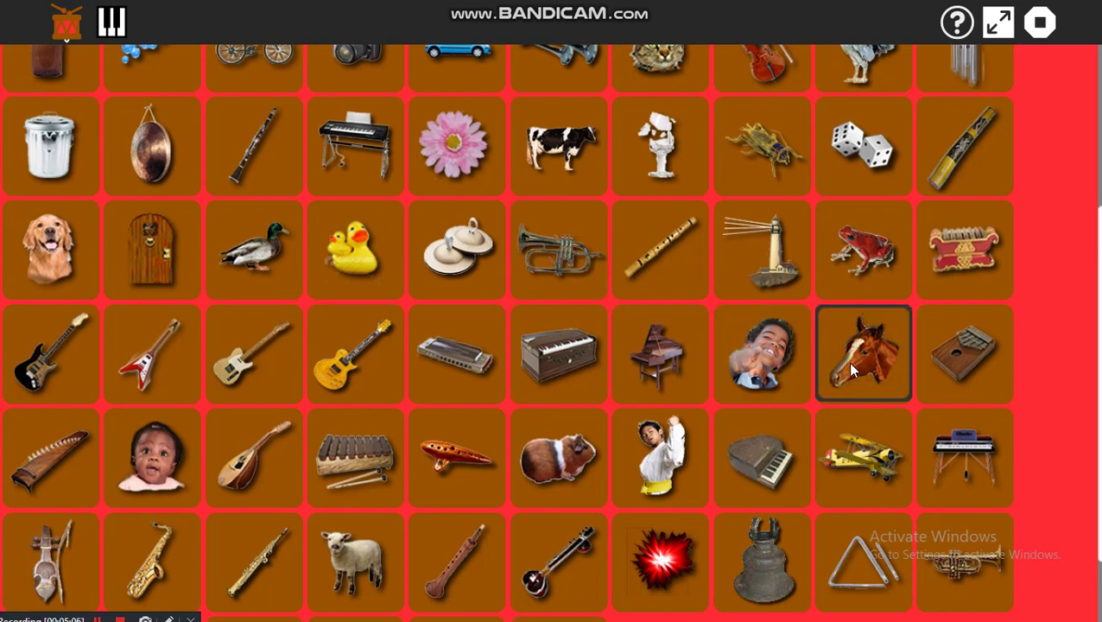
pyautogui.click(153, 465)
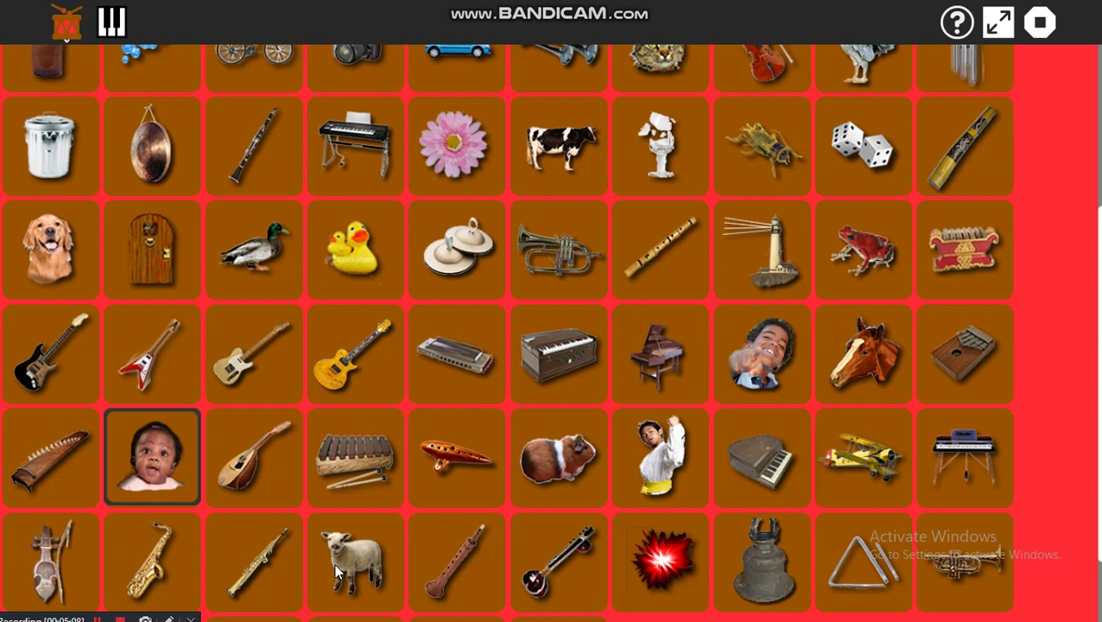